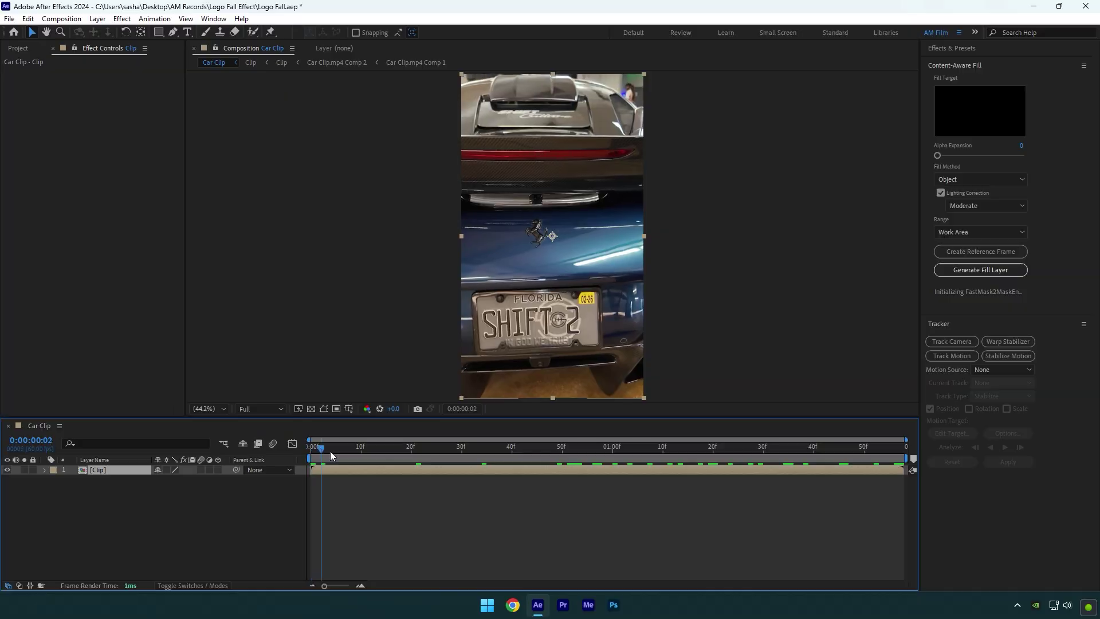
- Rename the footage layer to 'Clean'
{"action": "mouse_move", "coordinate": [320, 446]}
{"action": "left_mouse_down"}
{"action": "mouse_move", "coordinate": [848, 446]}
{"action": "mouse_move", "coordinate": [312, 446]}
{"action": "left_mouse_up"}
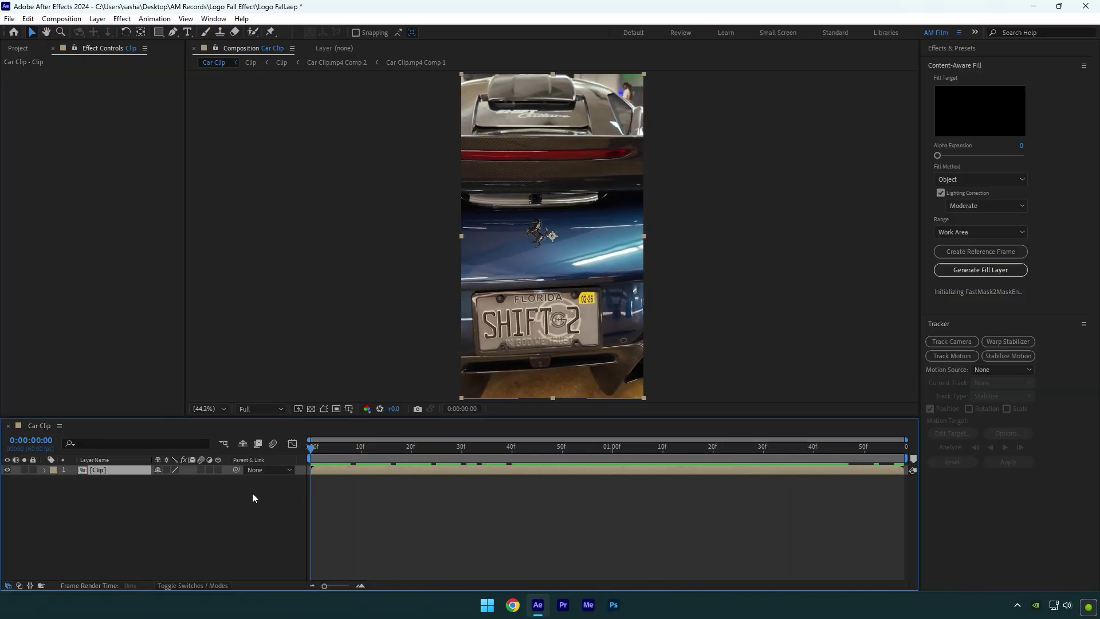
{"action": "right_click", "coordinate": [101, 472]}
{"action": "left_click", "coordinate": [137, 447]}
{"action": "type", "text": "C"}
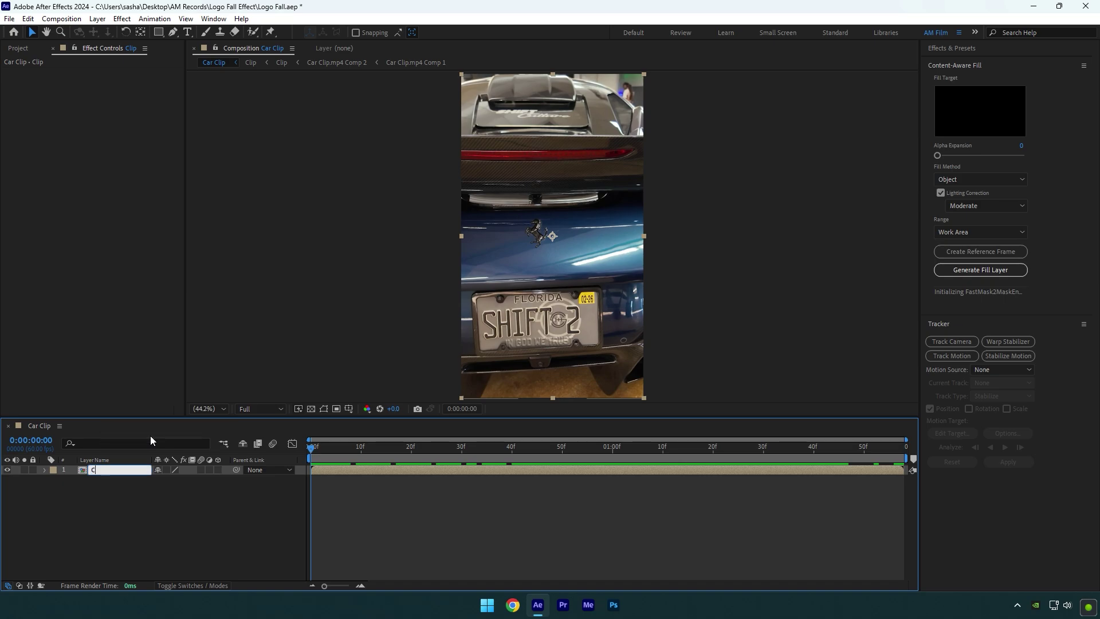
{"action": "type", "text": "lean"}
{"action": "key", "text": "Return"}
- Duplicate the Clean layer and rename the copy 'Logo Animation'
{"action": "key", "text": "ctrl+d"}
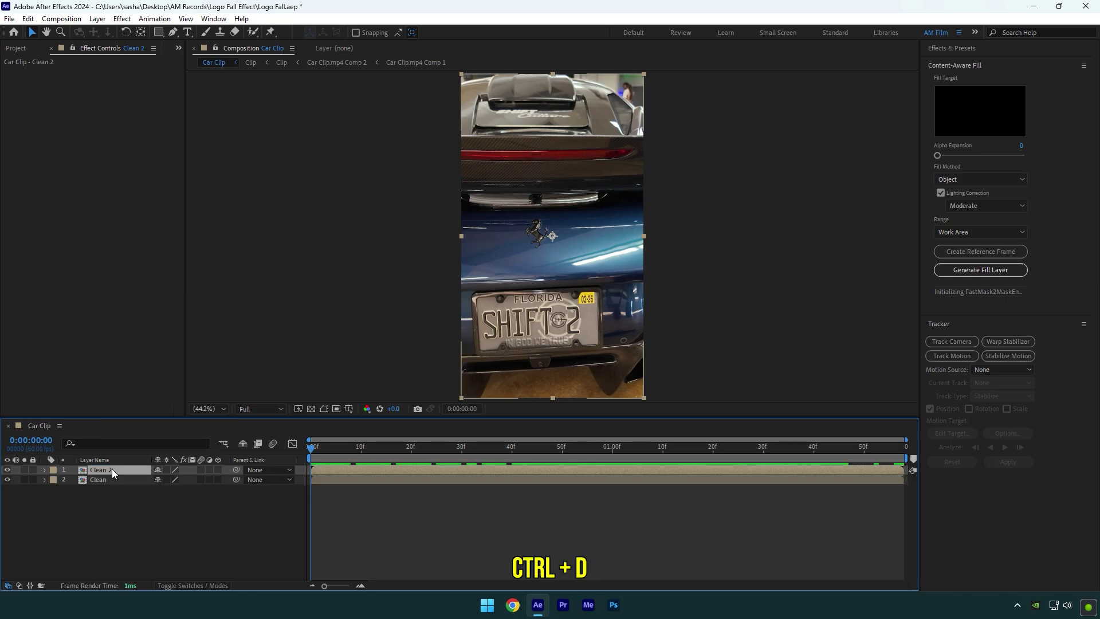
{"action": "right_click", "coordinate": [109, 471]}
{"action": "left_click", "coordinate": [143, 437]}
{"action": "type", "text": "Logo Animat"}
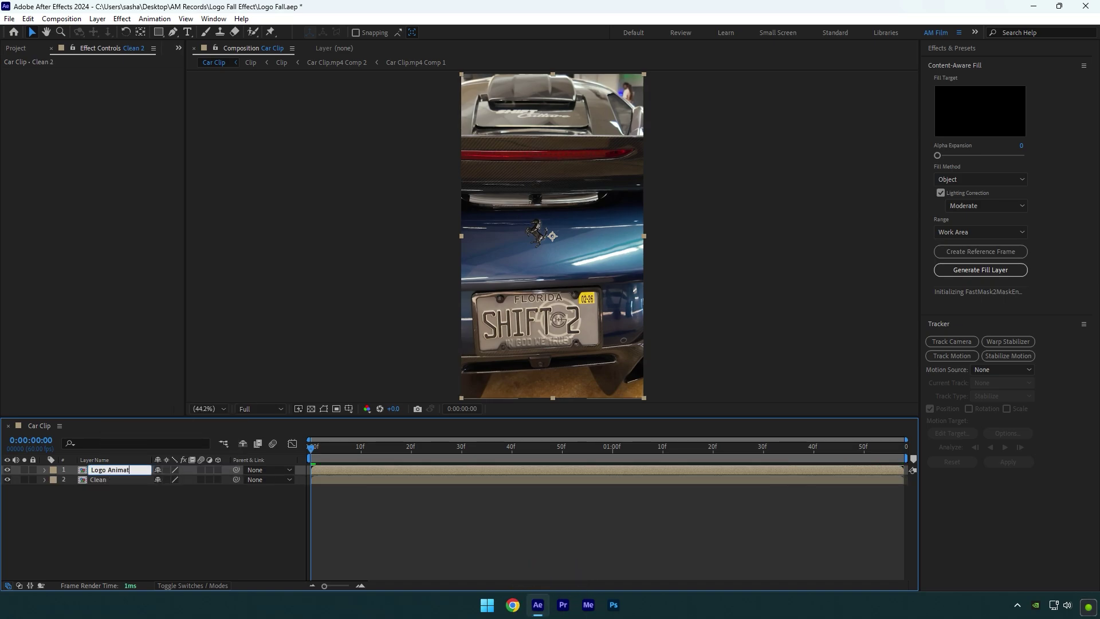
{"action": "type", "text": "ion"}
{"action": "key", "text": "Return"}
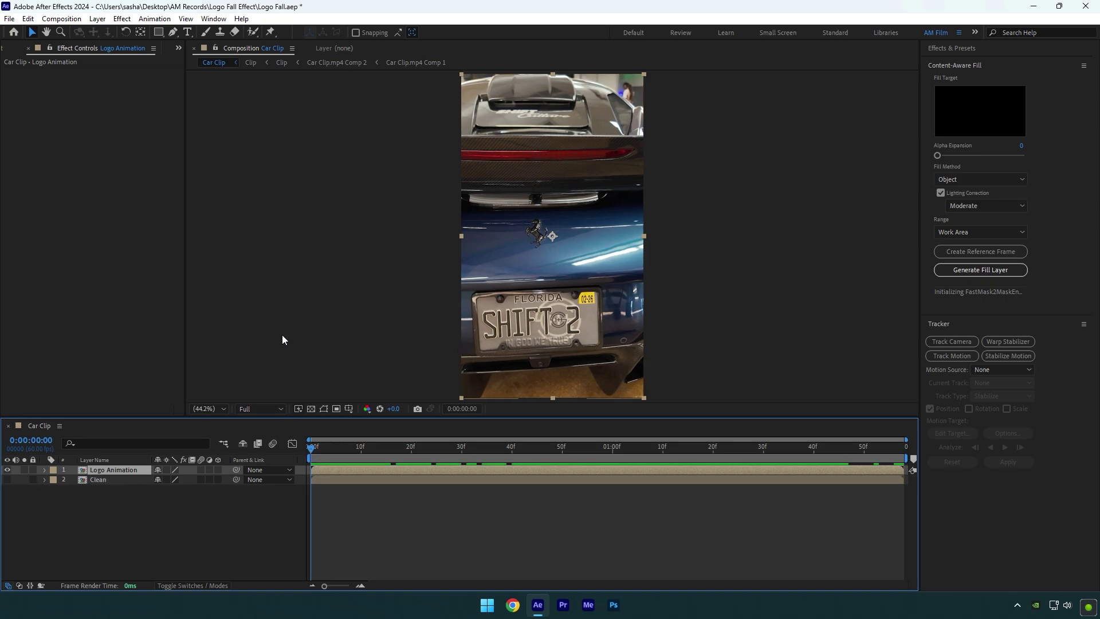
- Roto-brush the horse badge on the Logo Animation layer and freeze the selection
{"action": "left_click", "coordinate": [254, 33]}
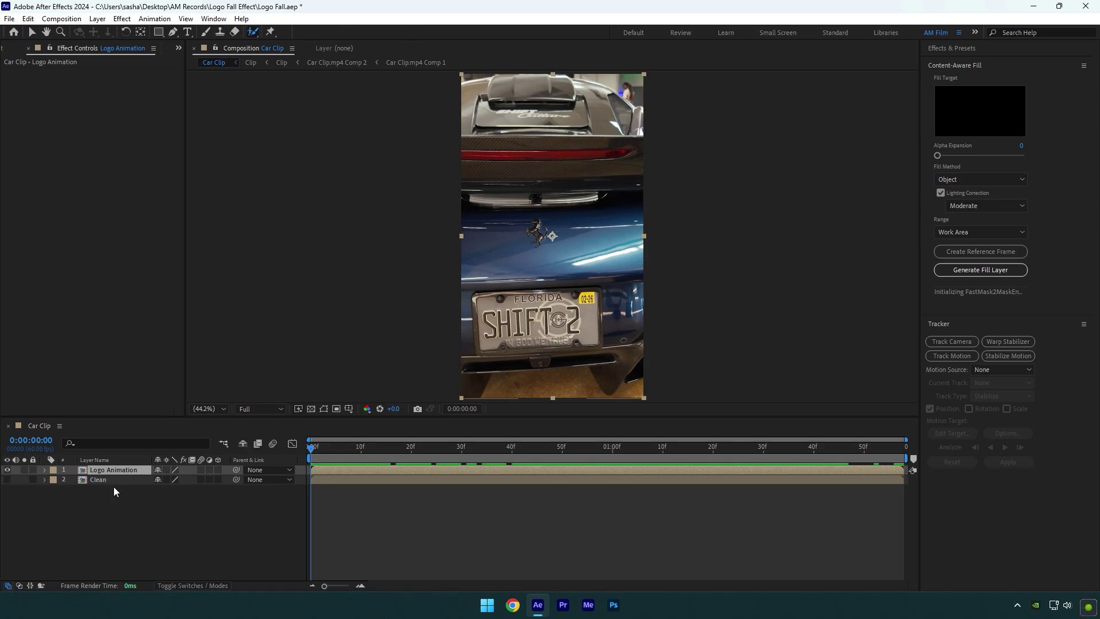
{"action": "double_click", "coordinate": [111, 469]}
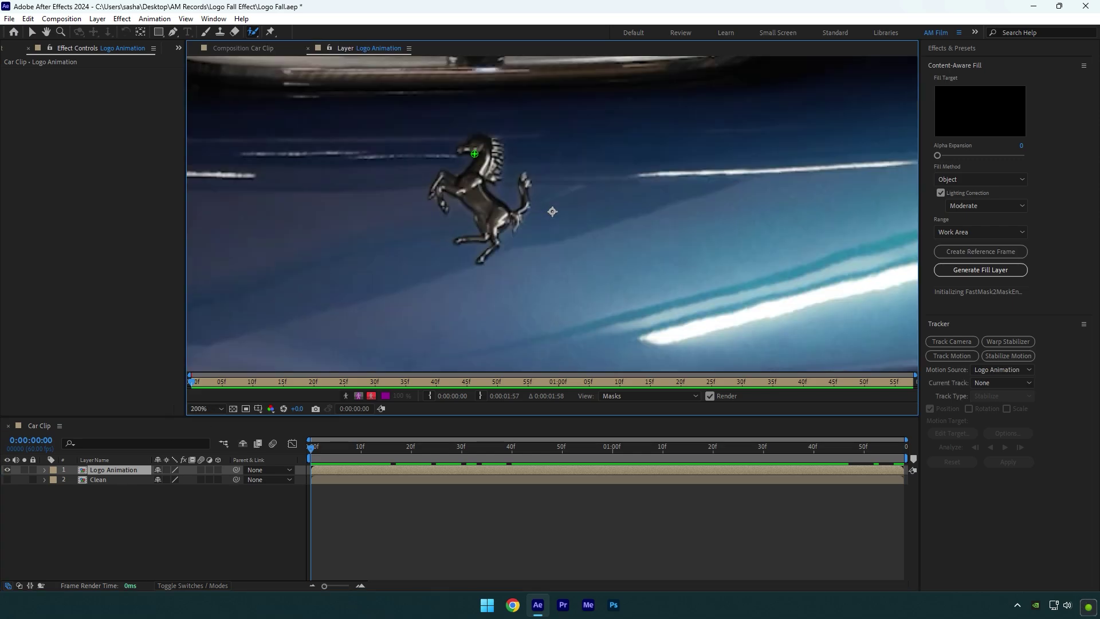
{"action": "mouse_move", "coordinate": [465, 145]}
{"action": "left_mouse_down"}
{"action": "mouse_move", "coordinate": [477, 206]}
{"action": "mouse_move", "coordinate": [507, 250]}
{"action": "mouse_move", "coordinate": [511, 171]}
{"action": "left_mouse_up"}
{"action": "key", "text": "comma"}
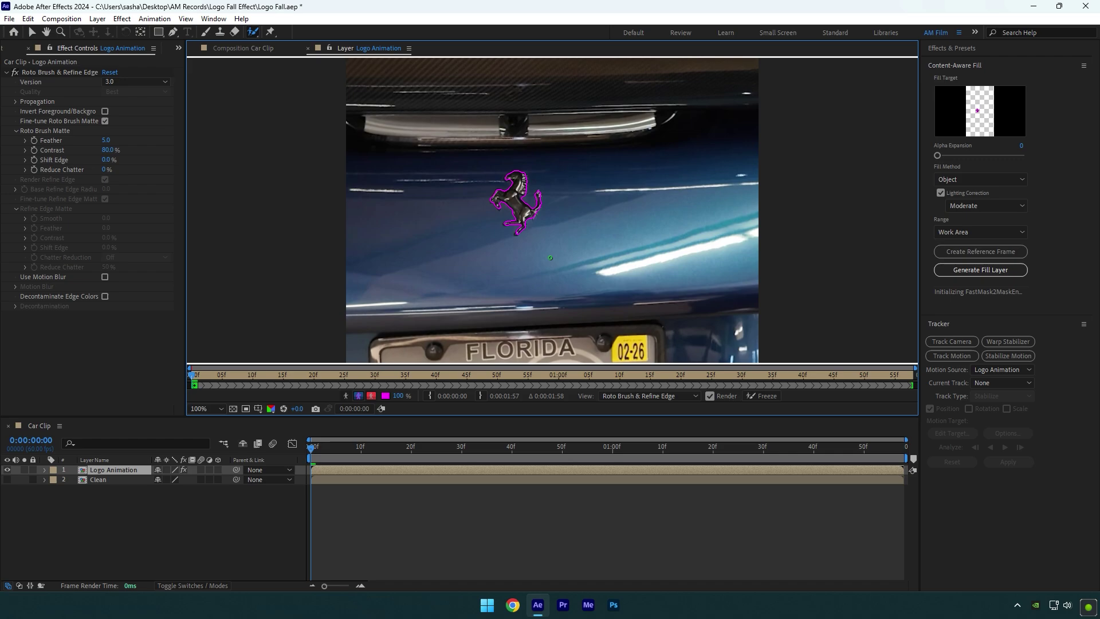
{"action": "left_click", "coordinate": [765, 396]}
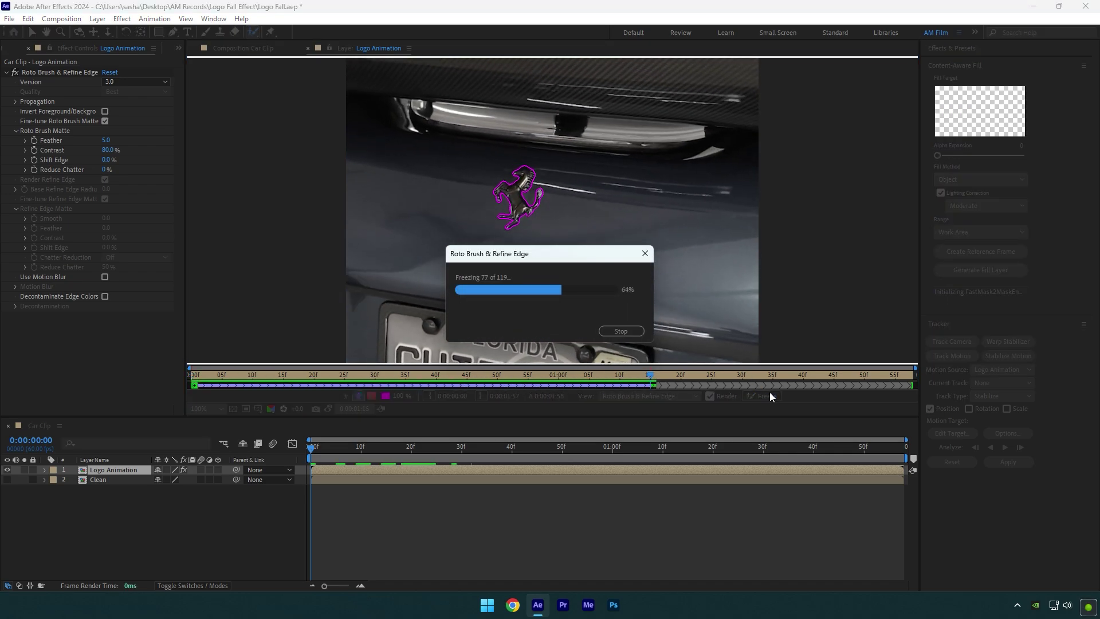
- In Car Clip, make Clean visible, apply Mocha AE to it, and launch Mocha
{"action": "left_click", "coordinate": [224, 48]}
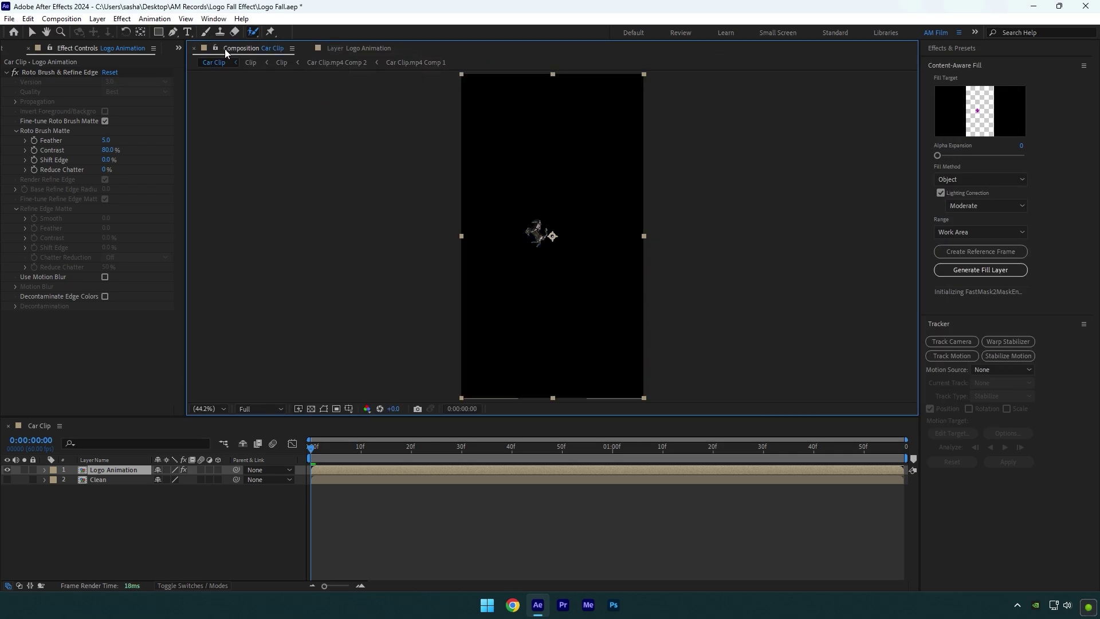
{"action": "left_click_drag", "start_coordinate": [330, 448], "coordinate": [302, 468]}
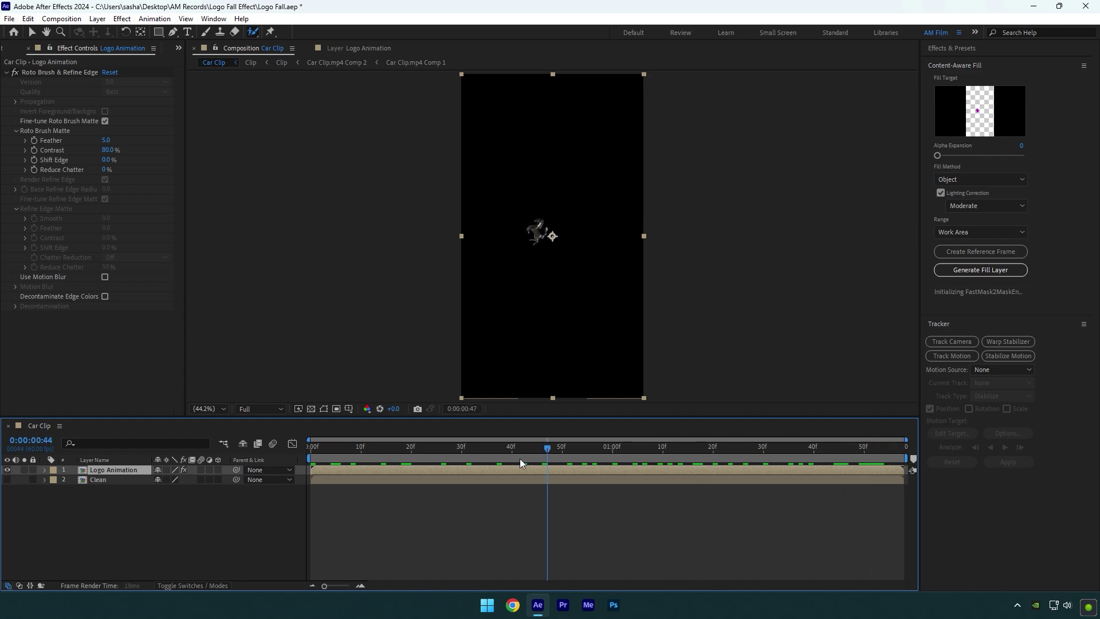
{"action": "left_click", "coordinate": [6, 479]}
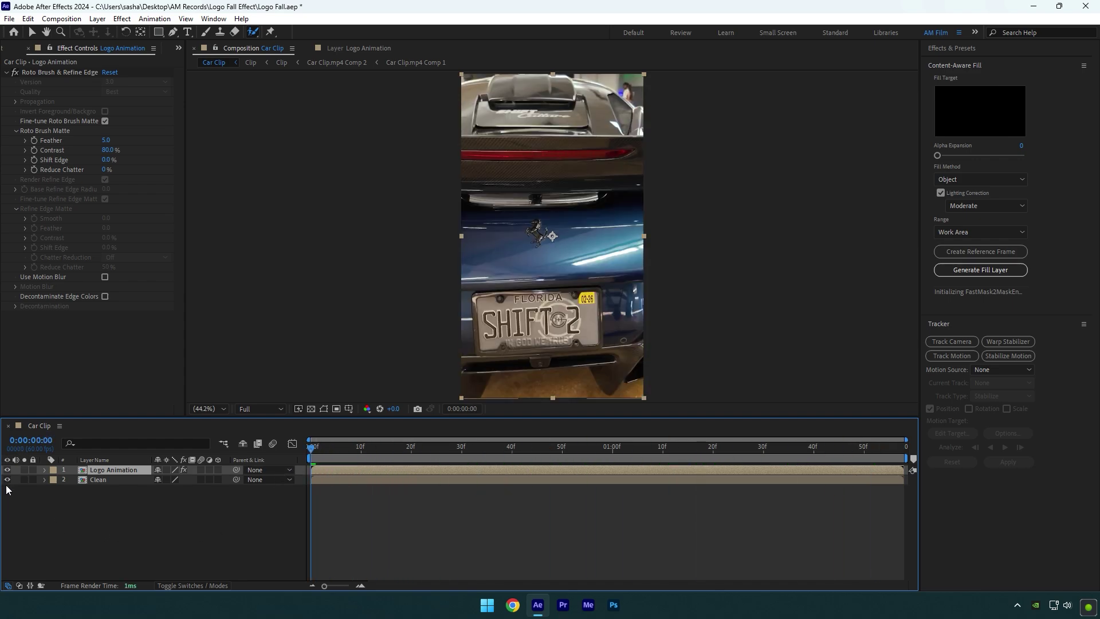
{"action": "left_click", "coordinate": [92, 480]}
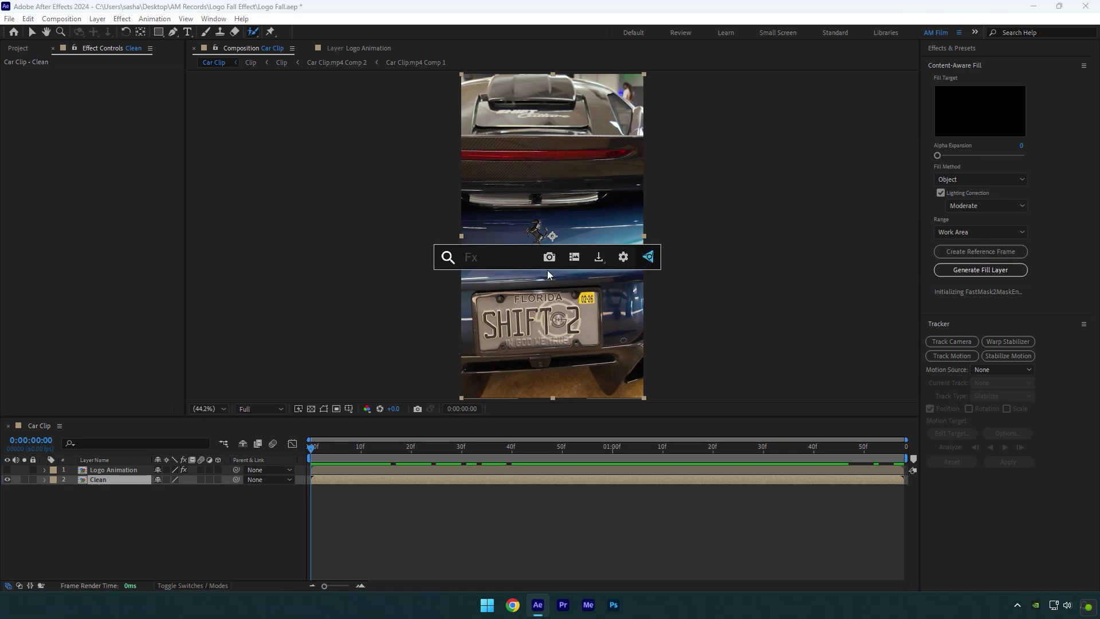
{"action": "type", "text": "moch"}
{"action": "key", "text": "Return"}
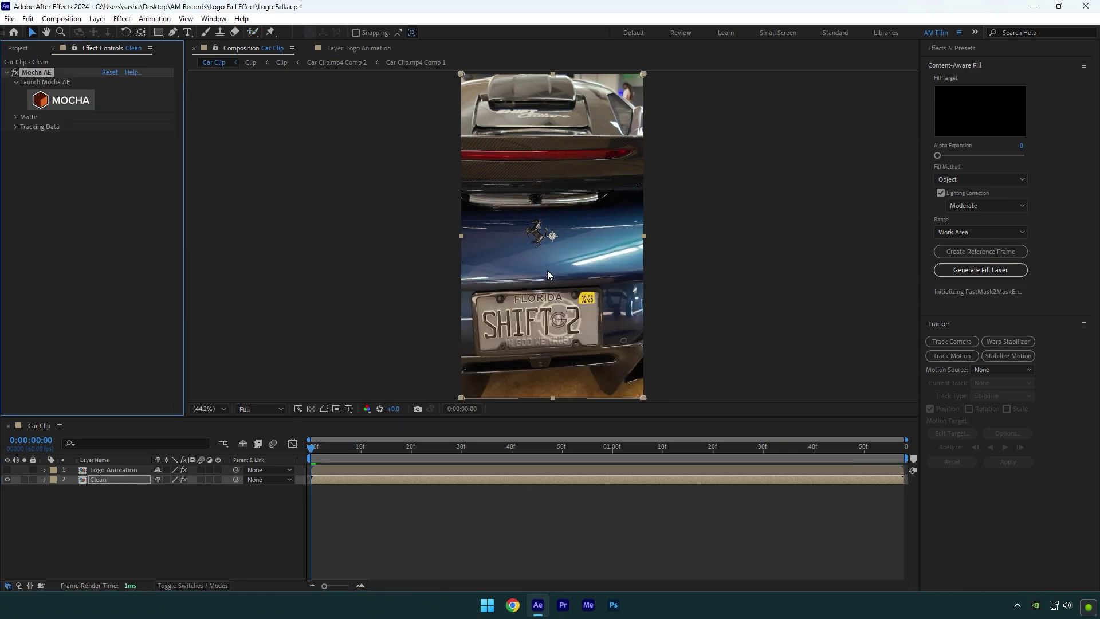
{"action": "left_click", "coordinate": [63, 100]}
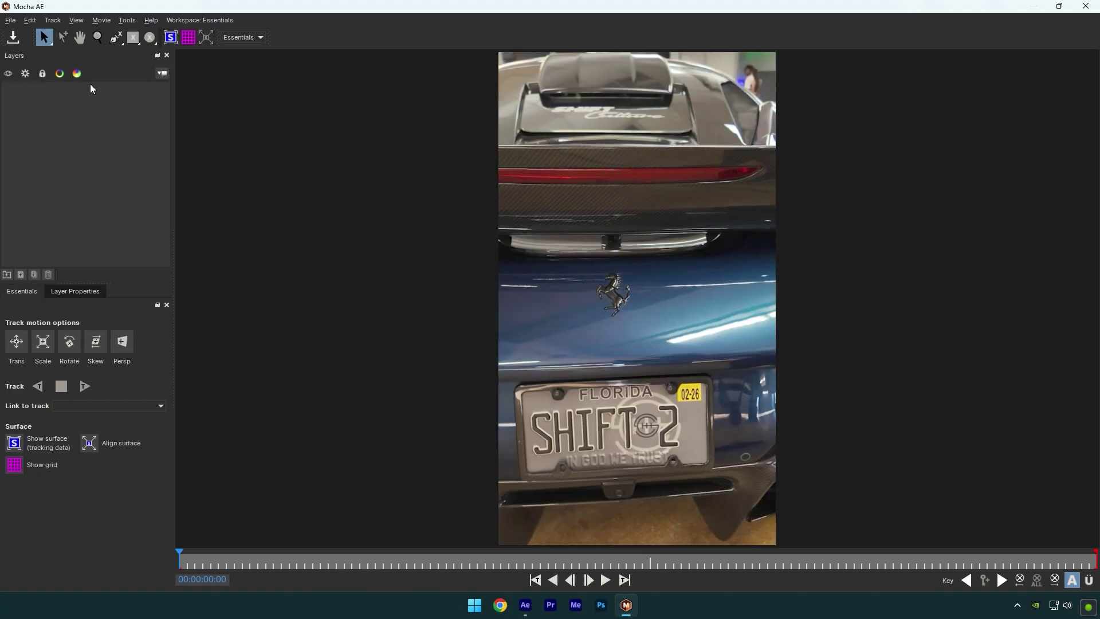
- Draw an X-spline around the horse emblem and track it forward to the clip's end
{"action": "left_click", "coordinate": [116, 38]}
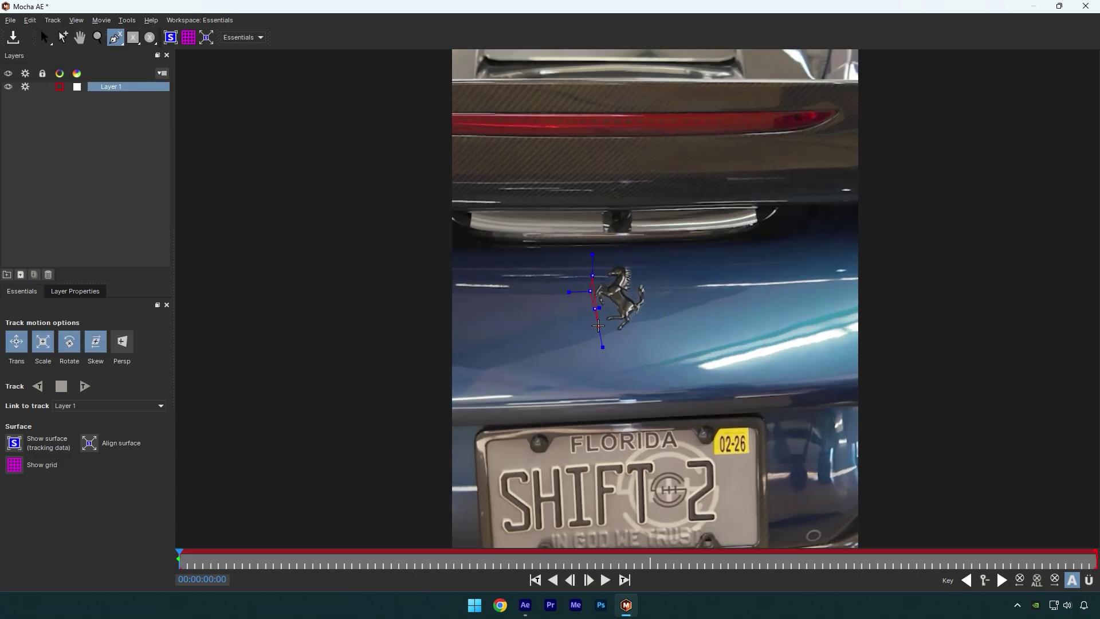
{"action": "key", "text": "Escape"}
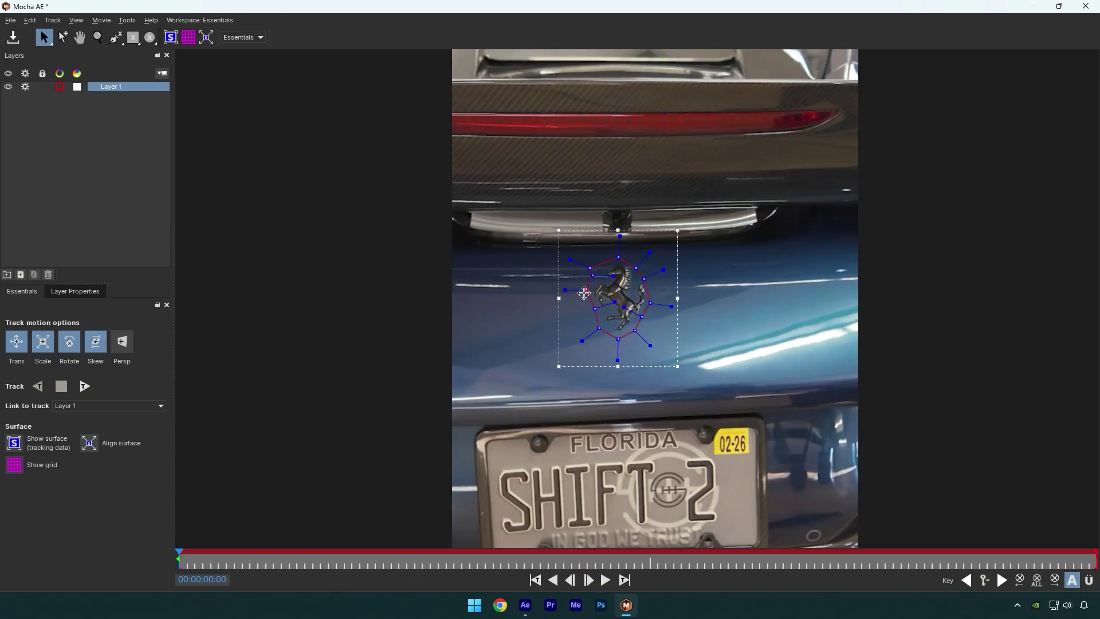
{"action": "left_click", "coordinate": [85, 386]}
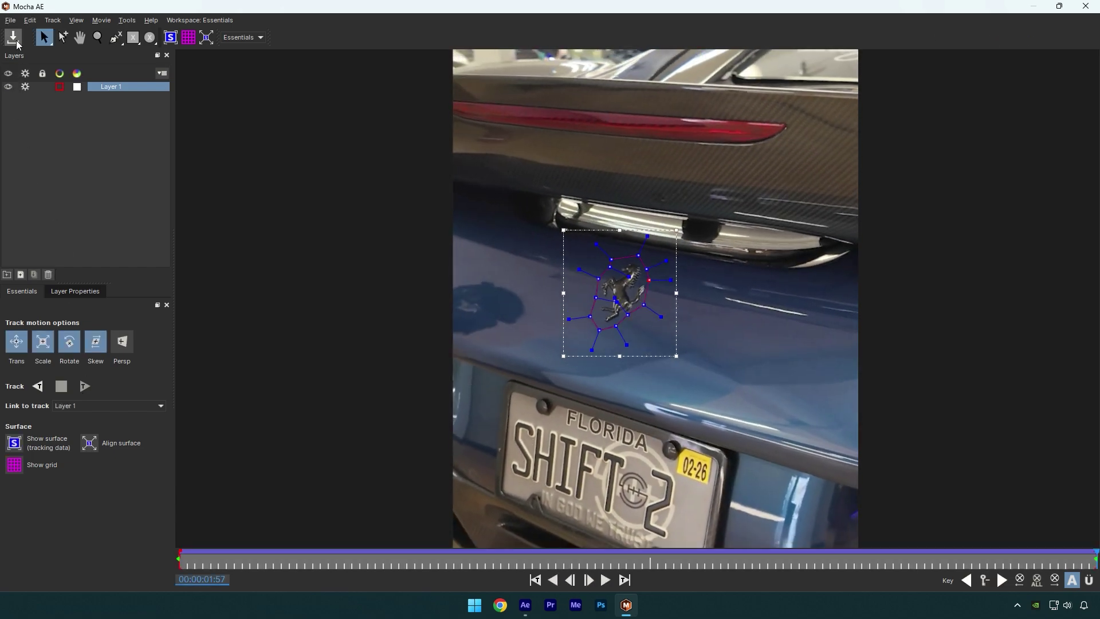
- Back in After Effects, create AE masks from the Mocha-tracked badge shape
{"action": "left_click", "coordinate": [1085, 6]}
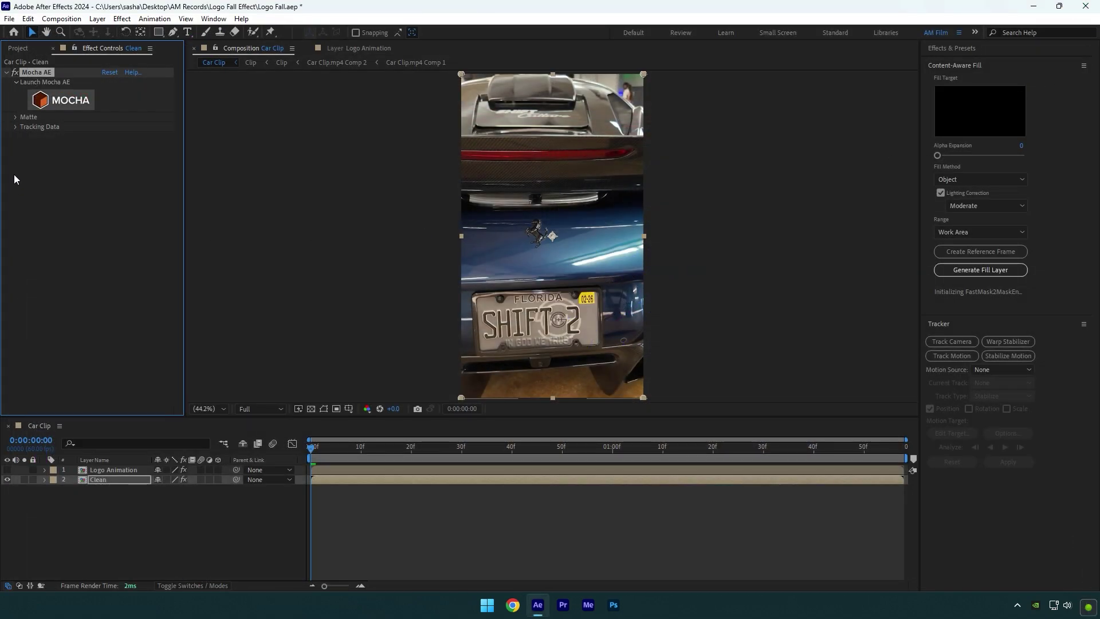
{"action": "left_click", "coordinate": [15, 117]}
{"action": "left_click", "coordinate": [121, 185]}
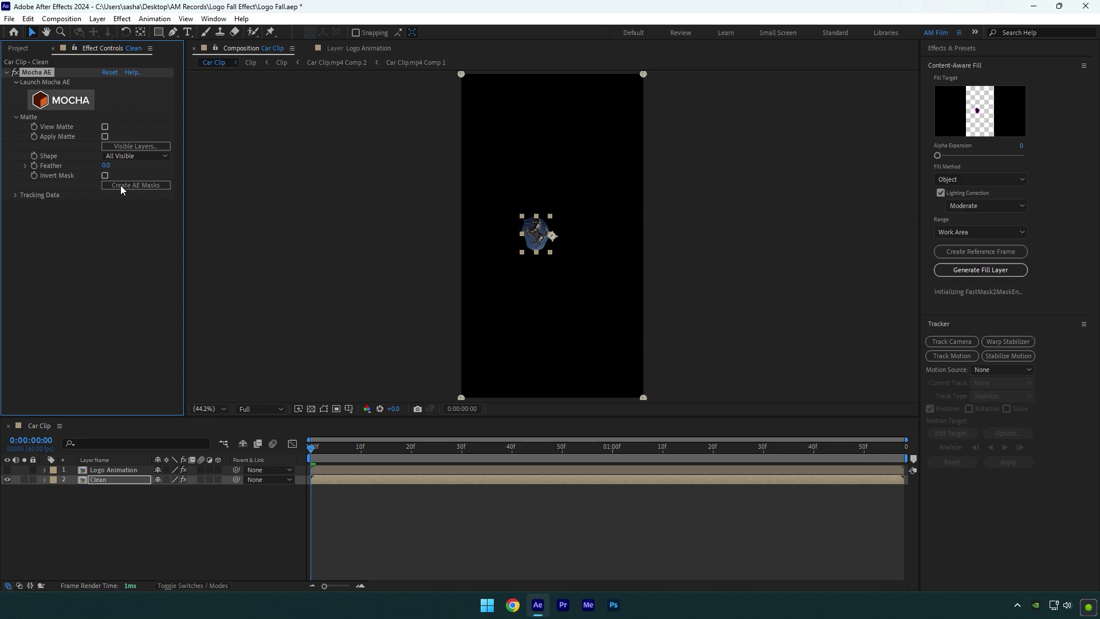
- Set the Clean layer's mask to Subtract and generate a Content-Aware Fill layer
{"action": "left_click", "coordinate": [69, 479]}
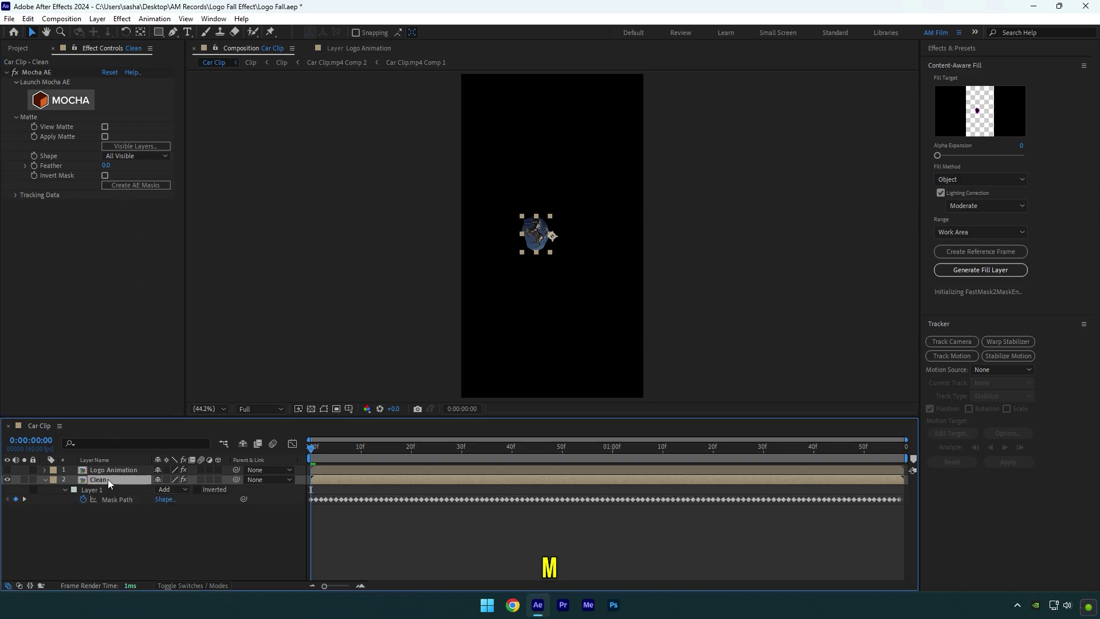
{"action": "left_click", "coordinate": [172, 490]}
{"action": "left_click", "coordinate": [187, 526]}
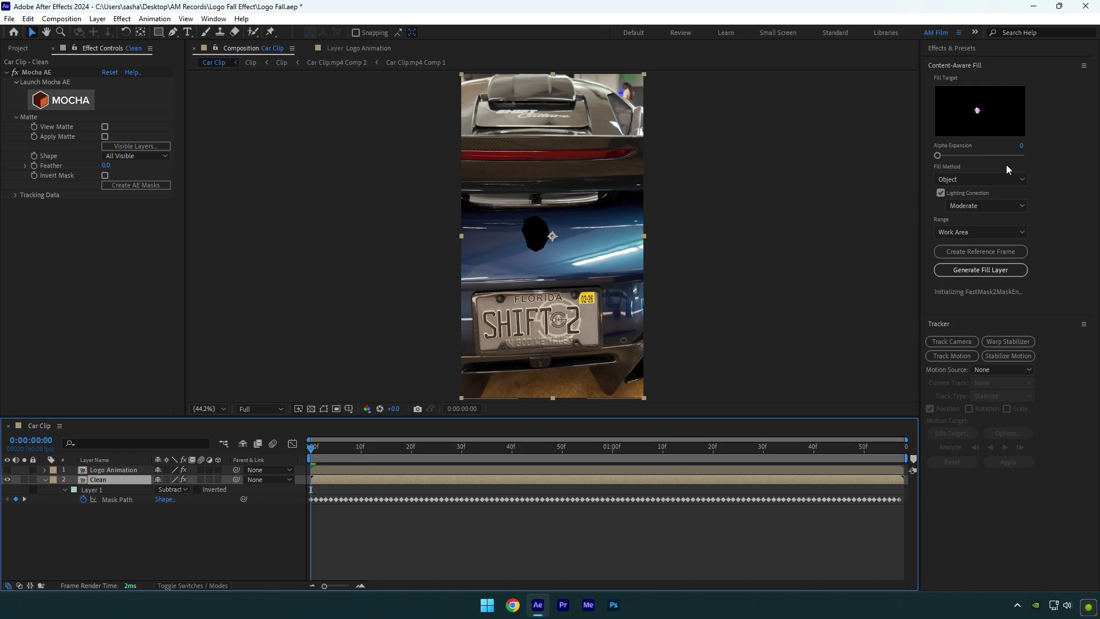
{"action": "left_click", "coordinate": [981, 270]}
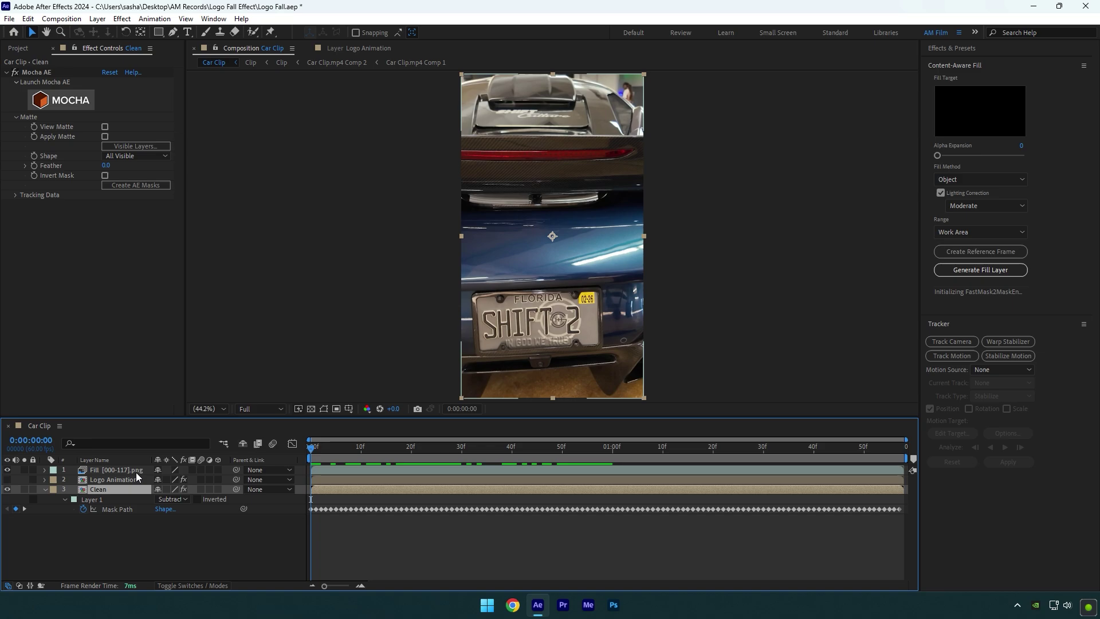
- Move Logo Animation above the fill layer, make it visible, and anchor it on the horse badge
{"action": "left_click", "coordinate": [111, 479]}
{"action": "left_click_drag", "start_coordinate": [112, 480], "coordinate": [103, 466]}
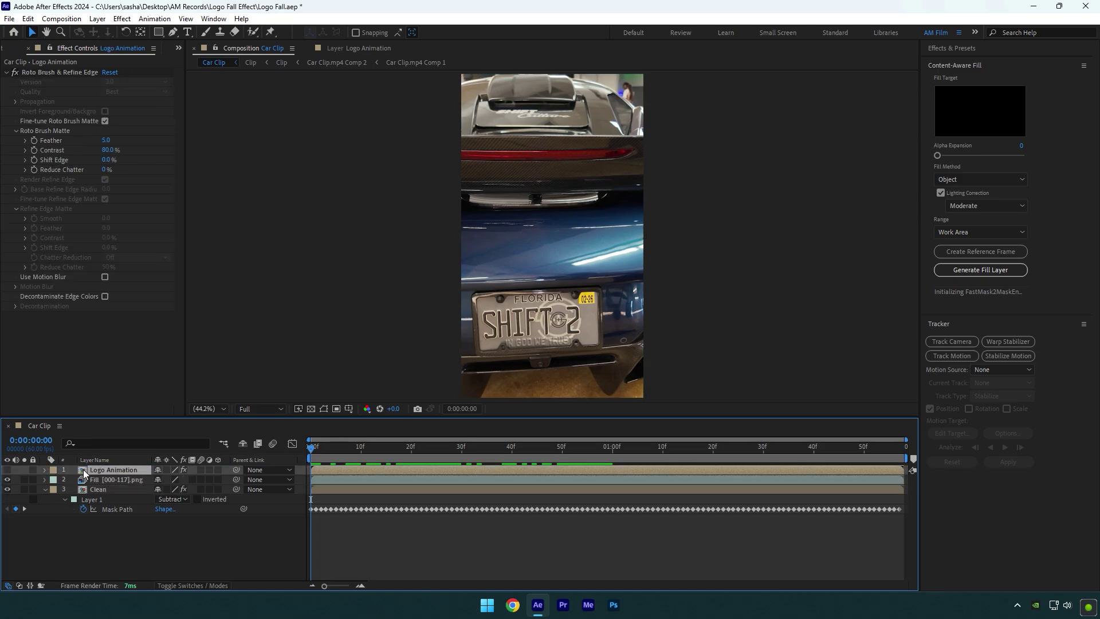
{"action": "left_click", "coordinate": [7, 469]}
{"action": "left_click", "coordinate": [44, 489]}
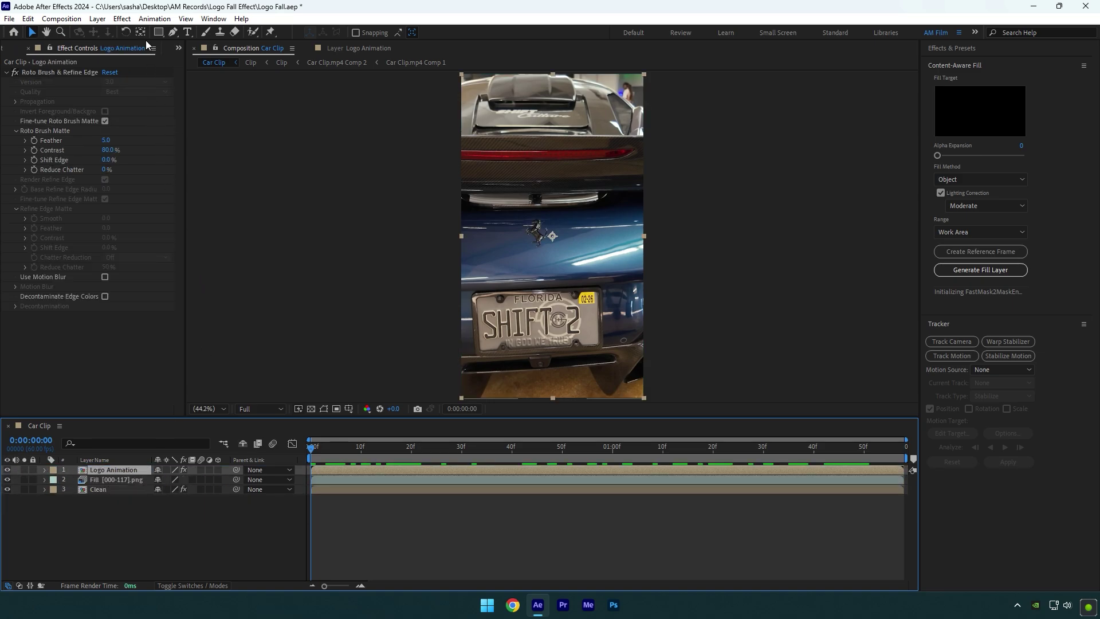
{"action": "scroll", "coordinate": [558, 246], "scroll_direction": "up", "scroll_amount": 2}
{"action": "scroll", "coordinate": [558, 247], "scroll_direction": "up", "scroll_amount": 3}
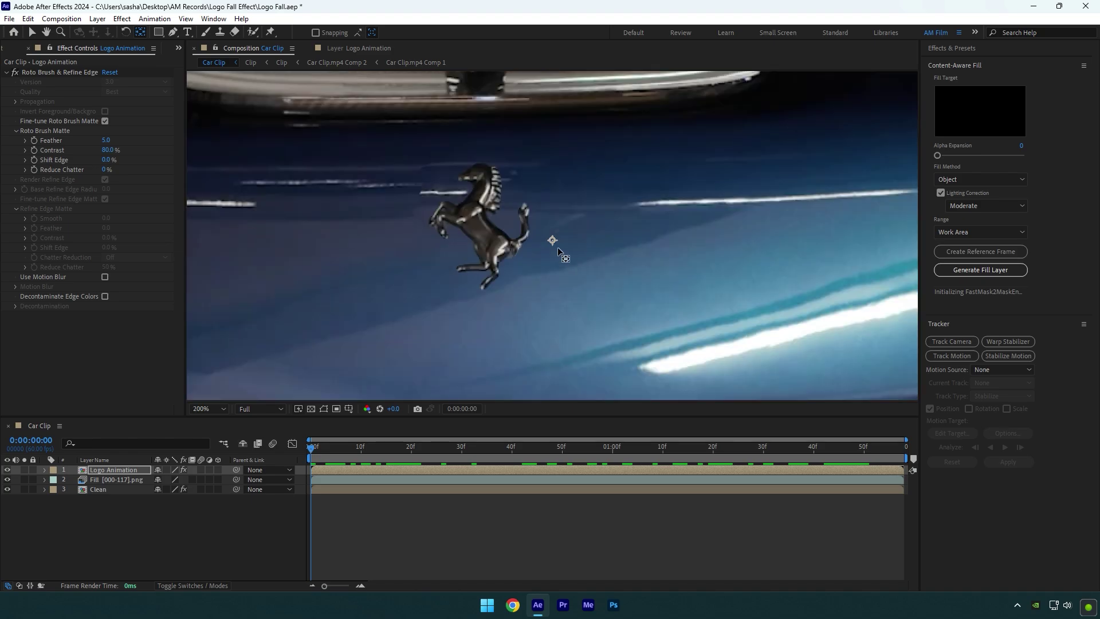
{"action": "left_click_drag", "start_coordinate": [553, 241], "coordinate": [500, 232]}
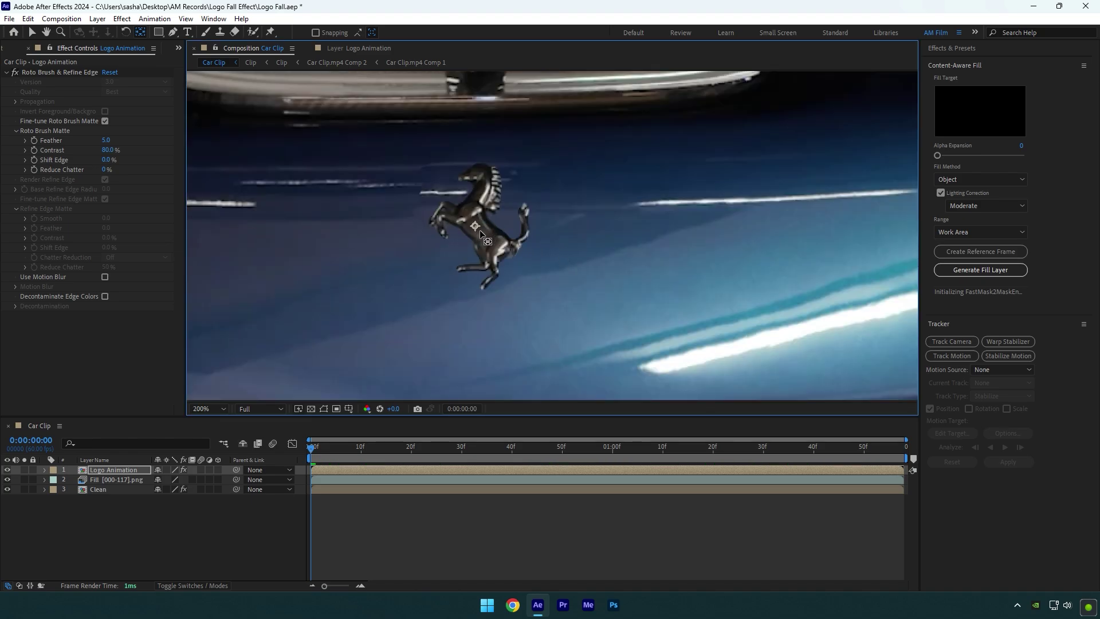
{"action": "scroll", "coordinate": [479, 230], "scroll_direction": "down", "scroll_amount": 3}
- Make Logo Animation 3D and add first-frame X Rotation and Position keyframes
{"action": "left_click", "coordinate": [217, 470]}
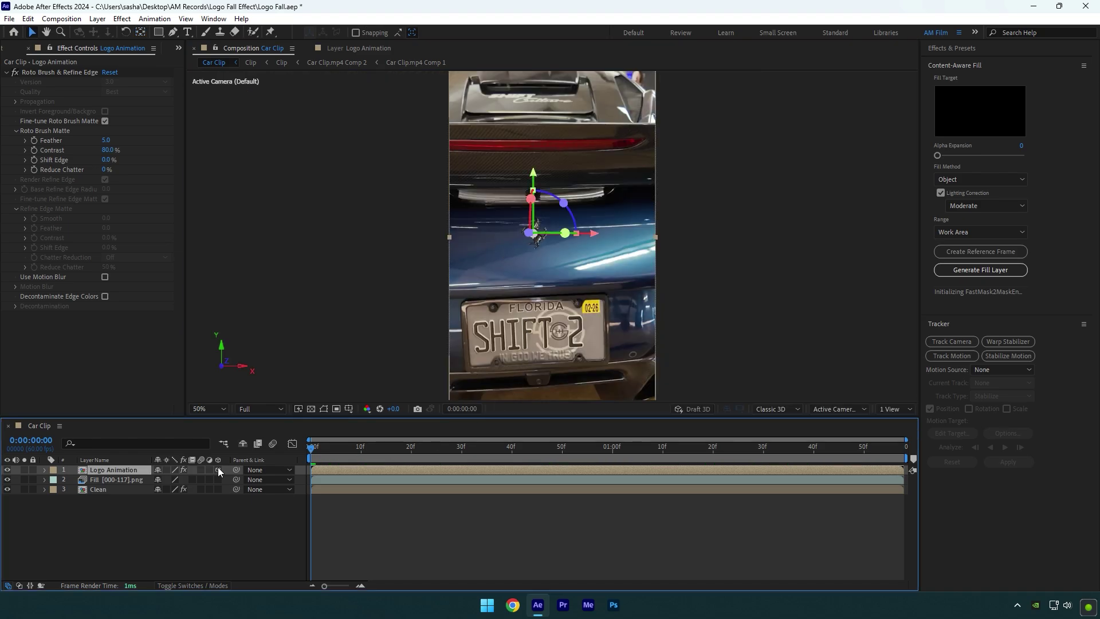
{"action": "key", "text": "r"}
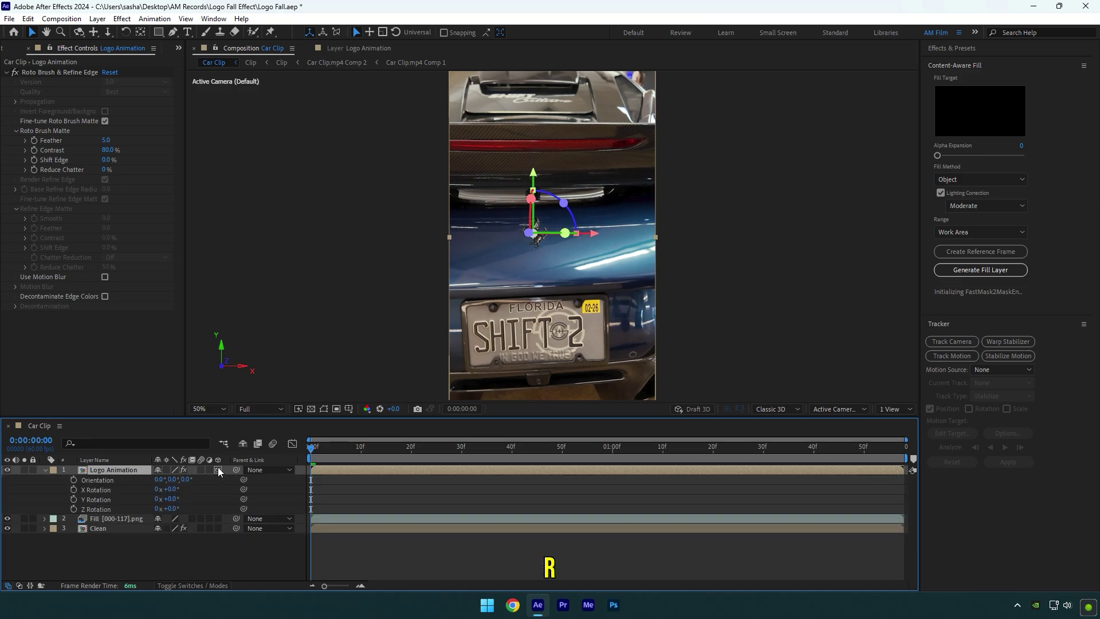
{"action": "left_click", "coordinate": [74, 489]}
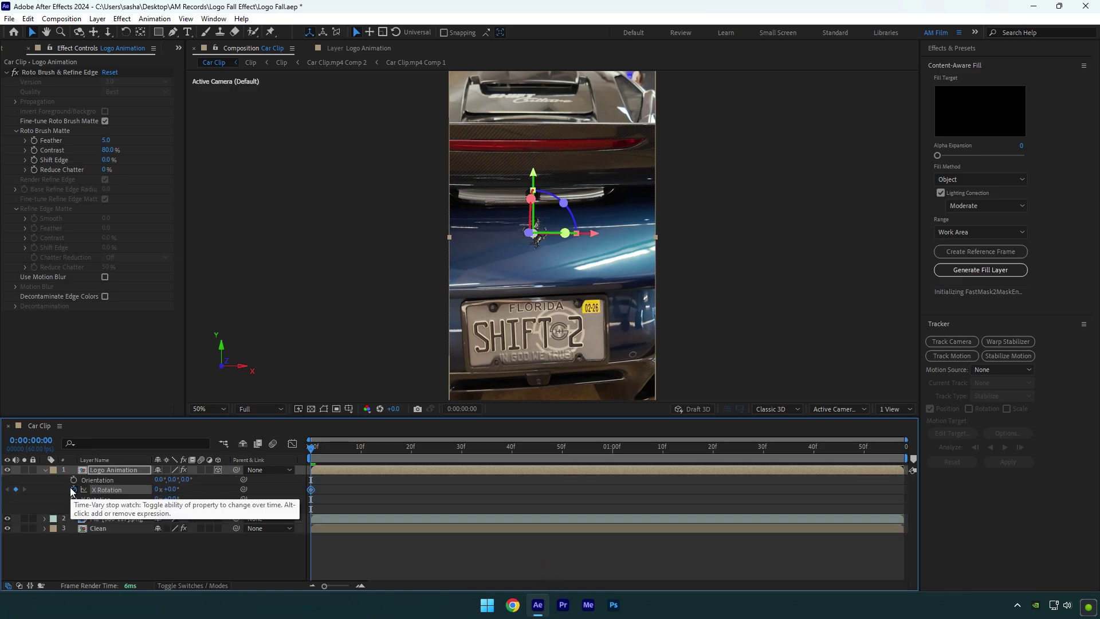
{"action": "key", "text": "p"}
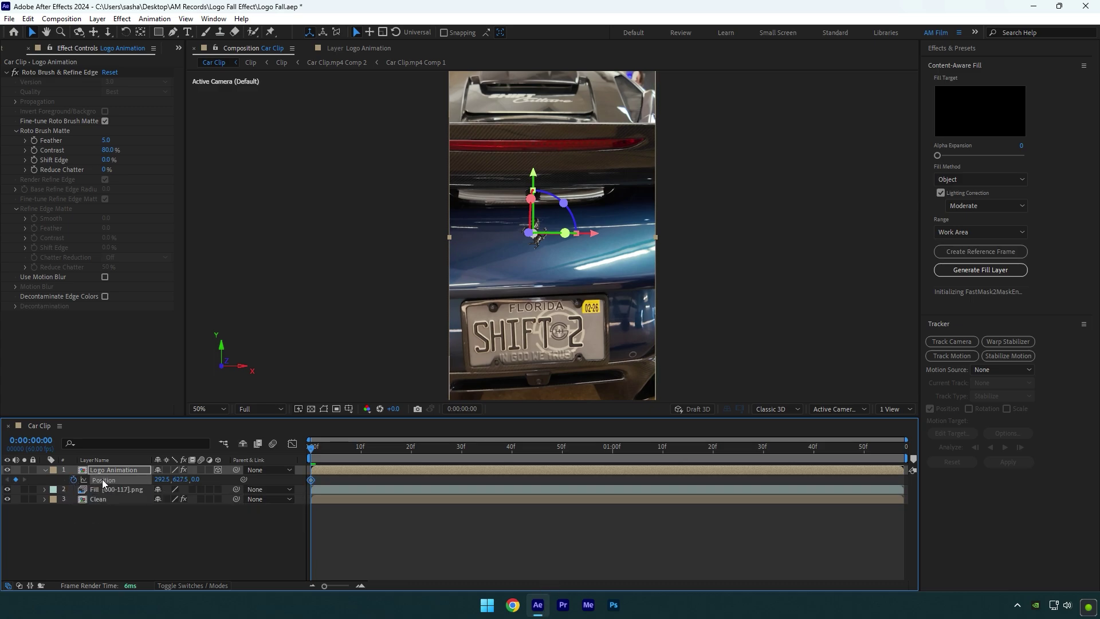
{"action": "key", "text": "u"}
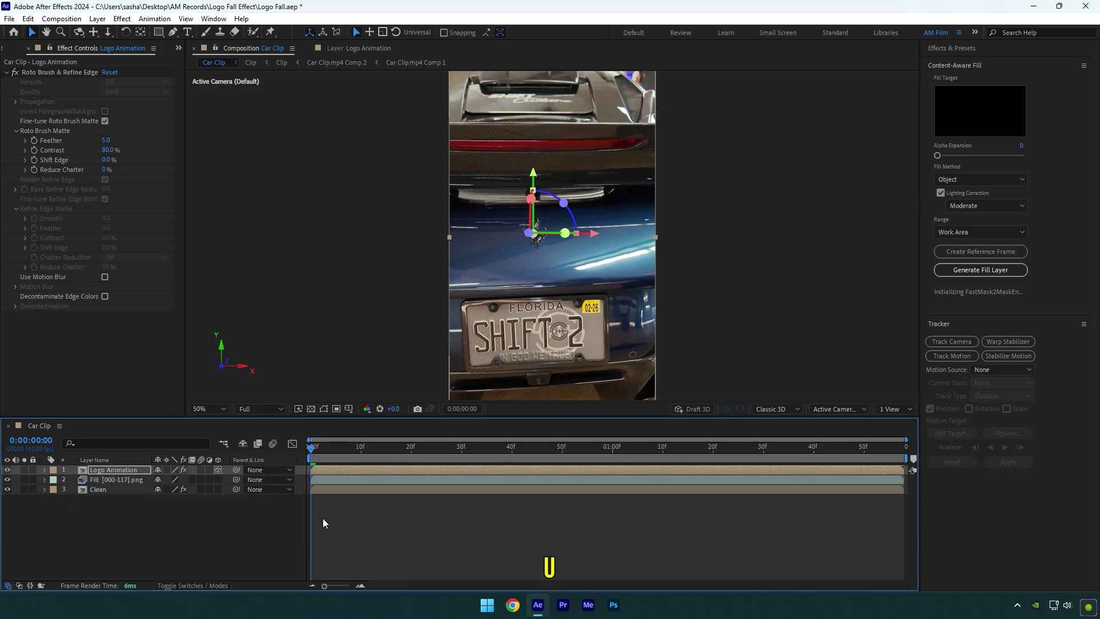
{"action": "key", "text": "u"}
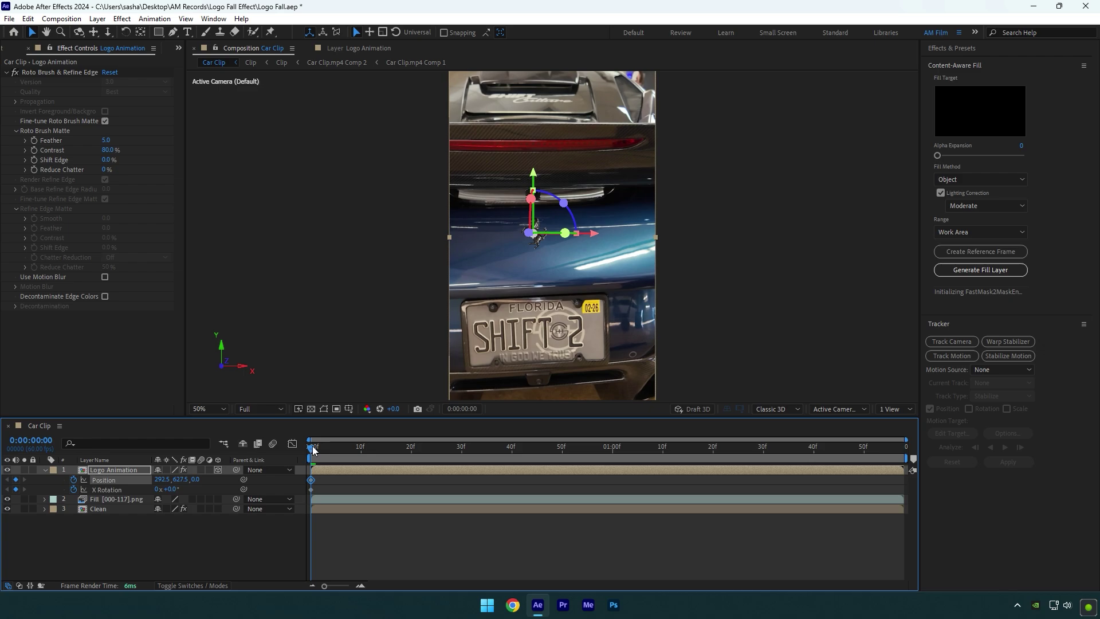
- At 0:00:01:10, tip the badge to about 112° X Rotation and drop it down the car
{"action": "left_click_drag", "start_coordinate": [313, 445], "coordinate": [663, 445]}
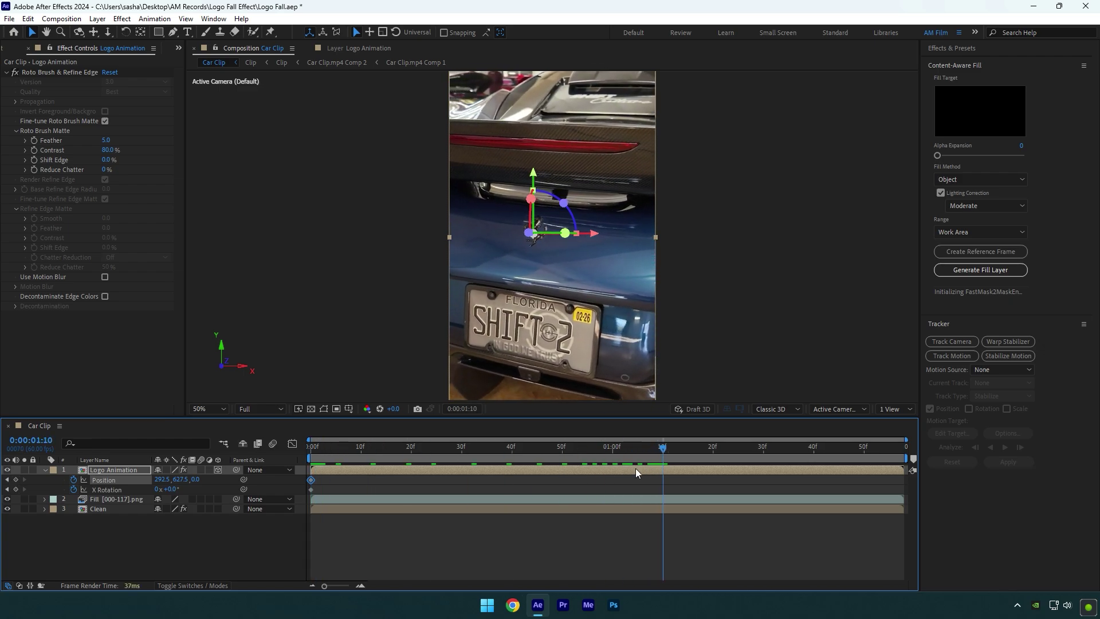
{"action": "left_click_drag", "start_coordinate": [173, 490], "coordinate": [230, 481]}
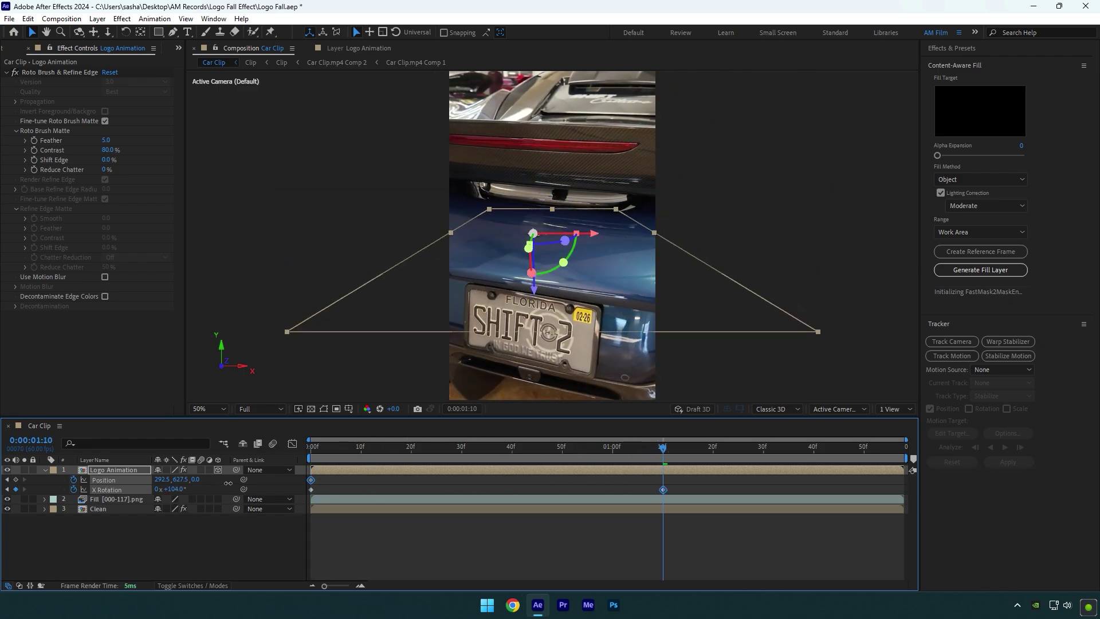
{"action": "left_click_drag", "start_coordinate": [536, 289], "coordinate": [550, 325]}
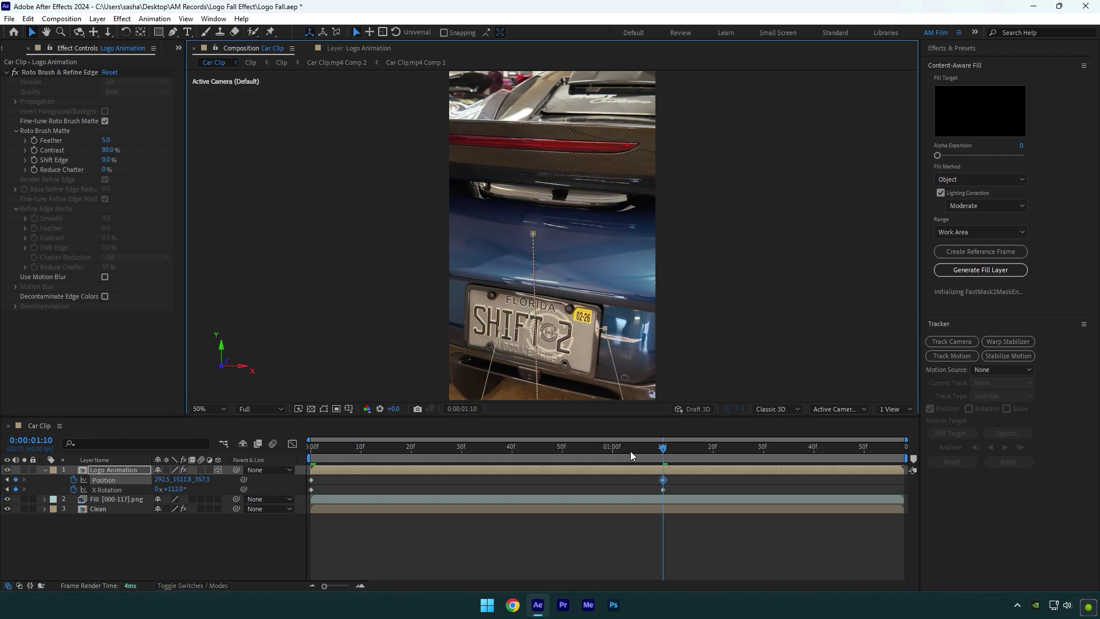
- Preview the falling badge animation, then replay it from the start
{"action": "key", "text": "space"}
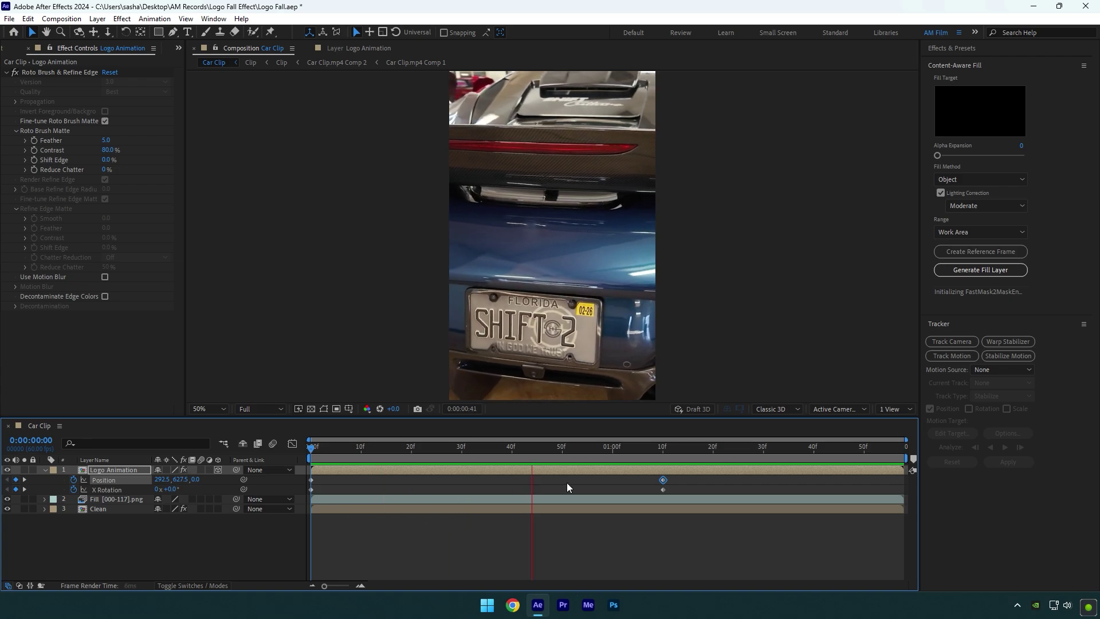
{"action": "key", "text": "space"}
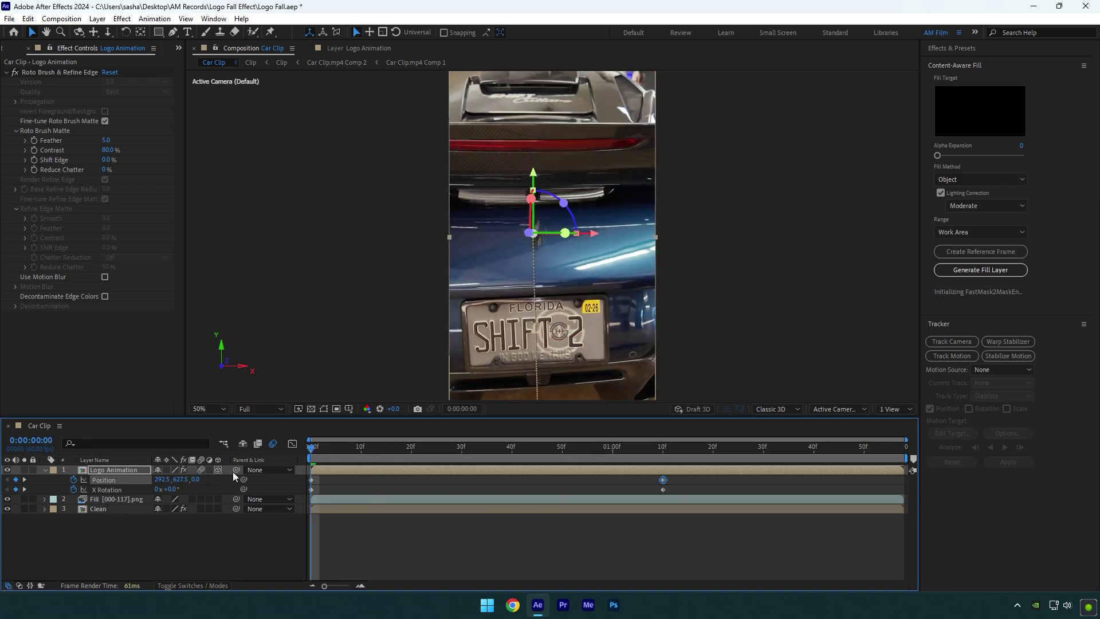
{"action": "key", "text": "space"}
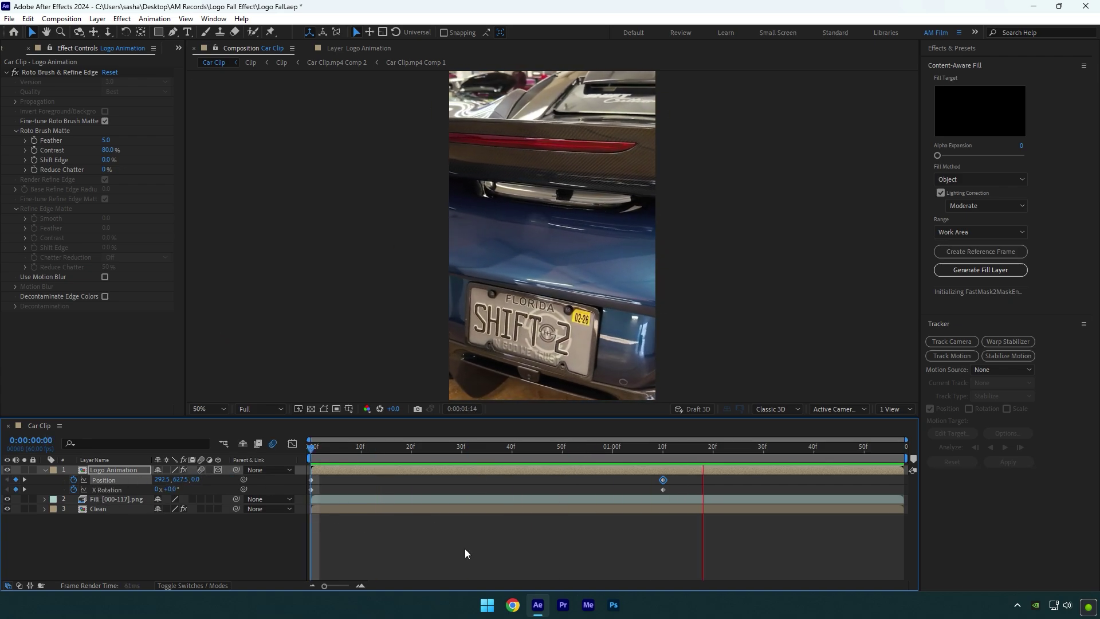